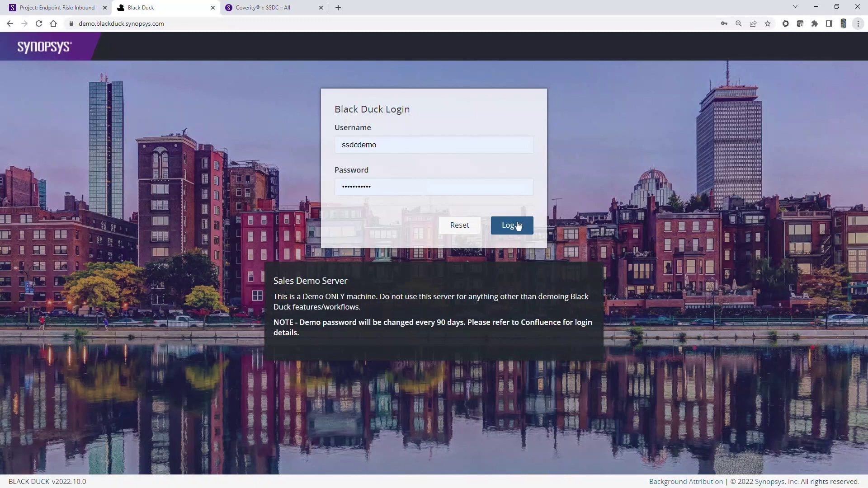
Sign in to the Black Duck demo server with the entered credentials.
left_click(512, 225)
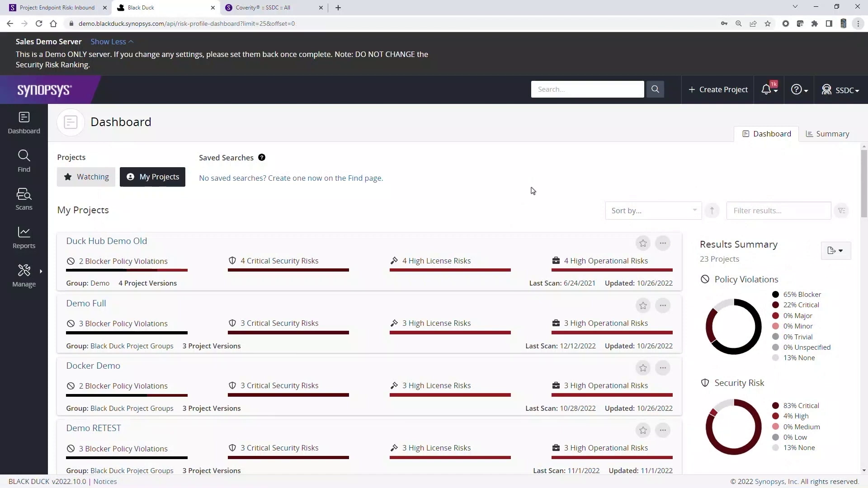
left_click(827, 136)
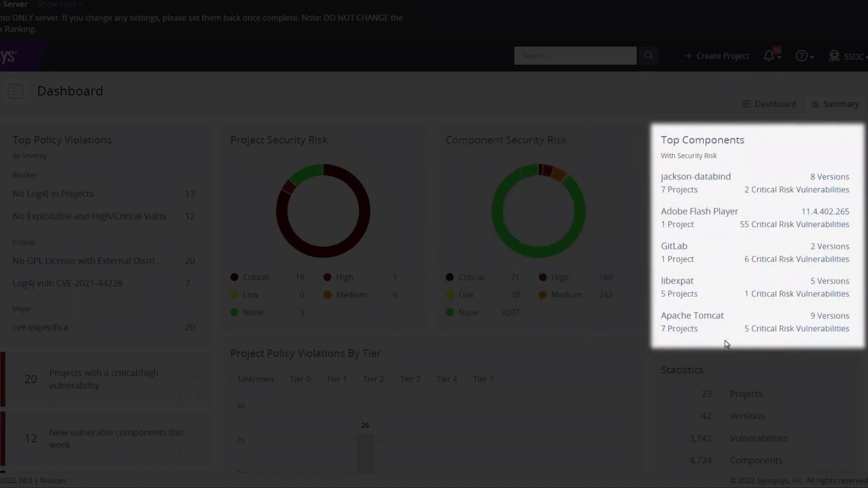
scroll(569, 332, "down", 3)
scroll(570, 331, "down", 1)
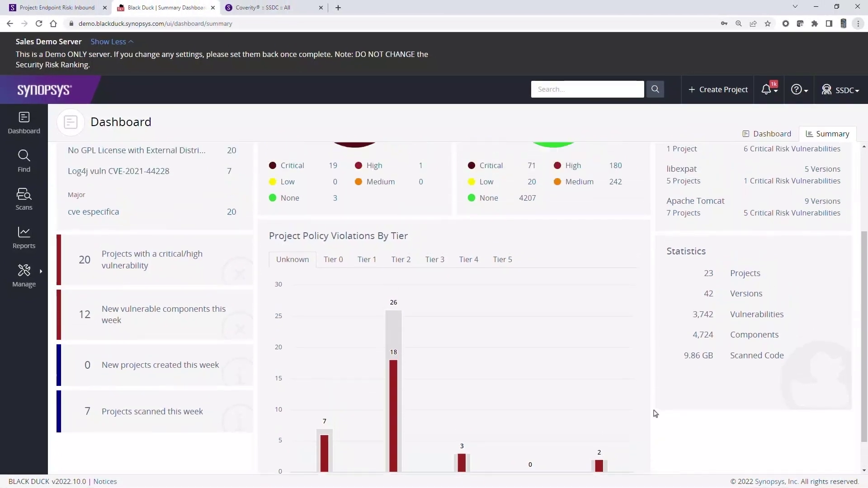
scroll(656, 414, "up", 3)
left_click(767, 134)
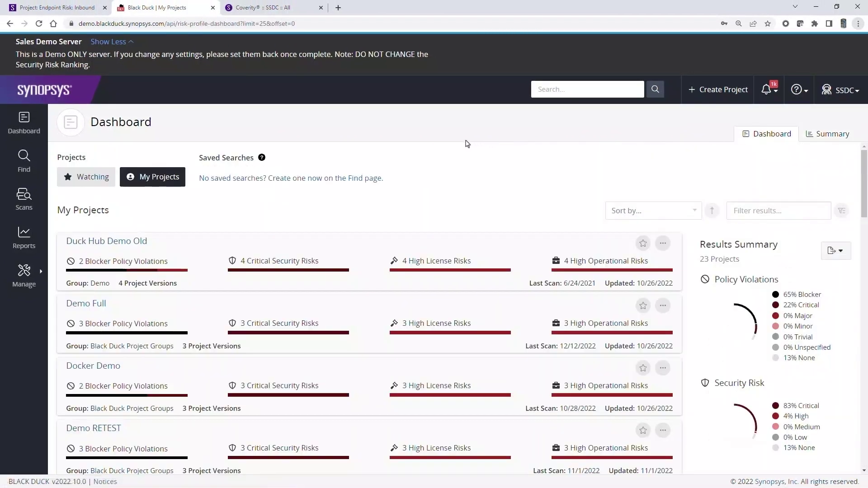
Filter projects by 'ssdc' and open the demo version of SIG Insecure Bank - SSDC.
left_click(755, 209)
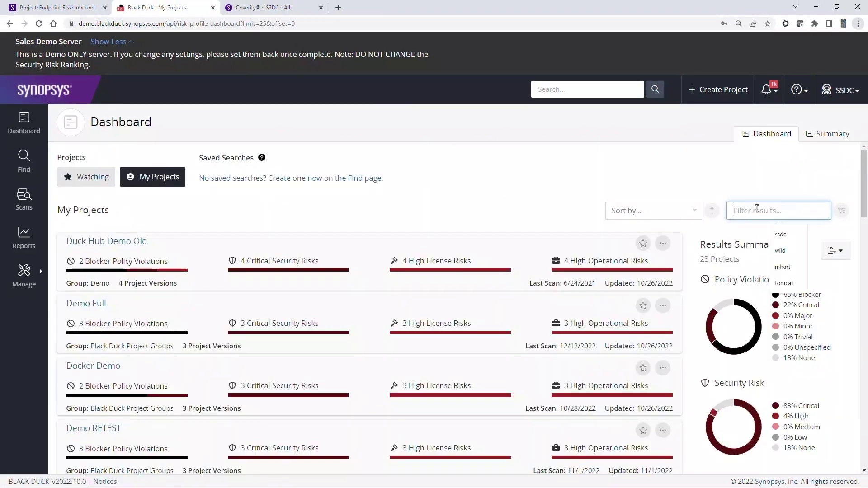
left_click(779, 234)
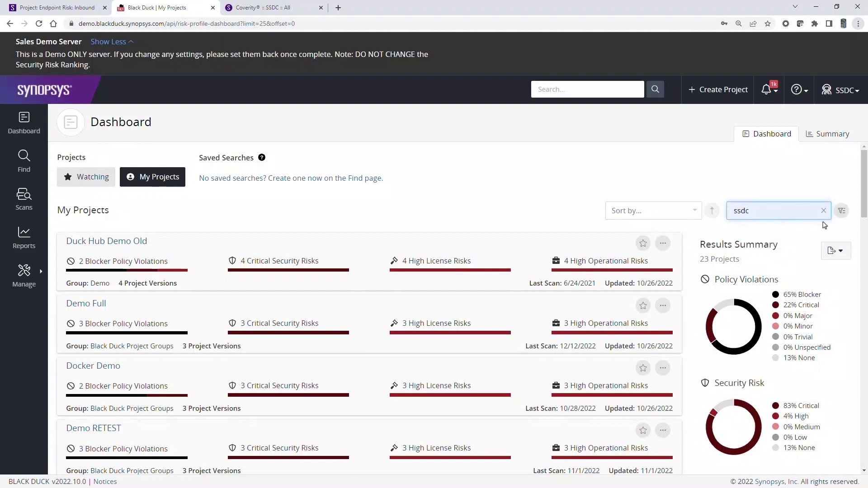
key("Return")
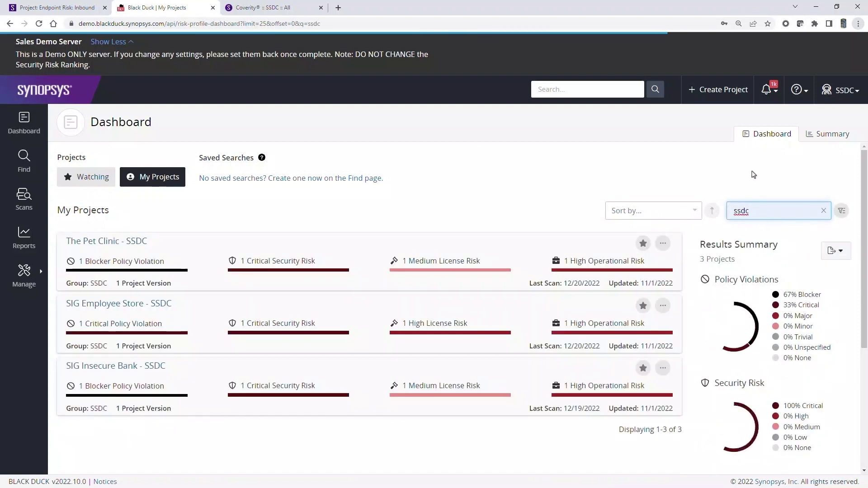
left_click(116, 365)
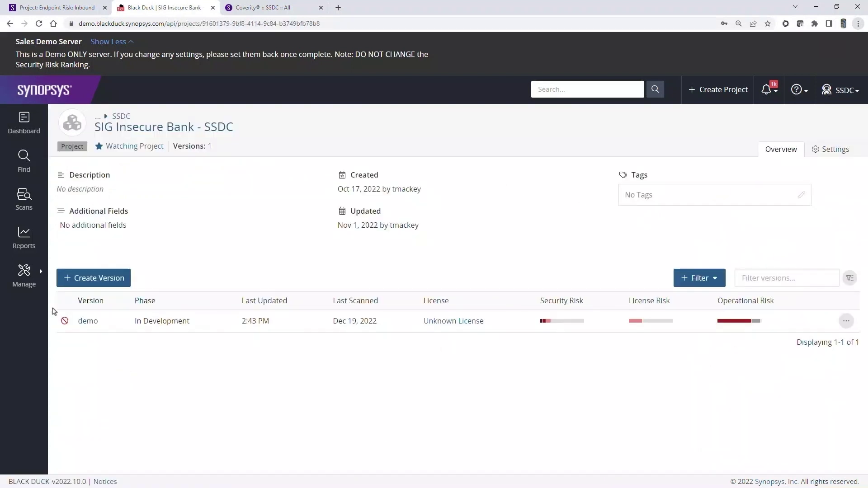
left_click(89, 324)
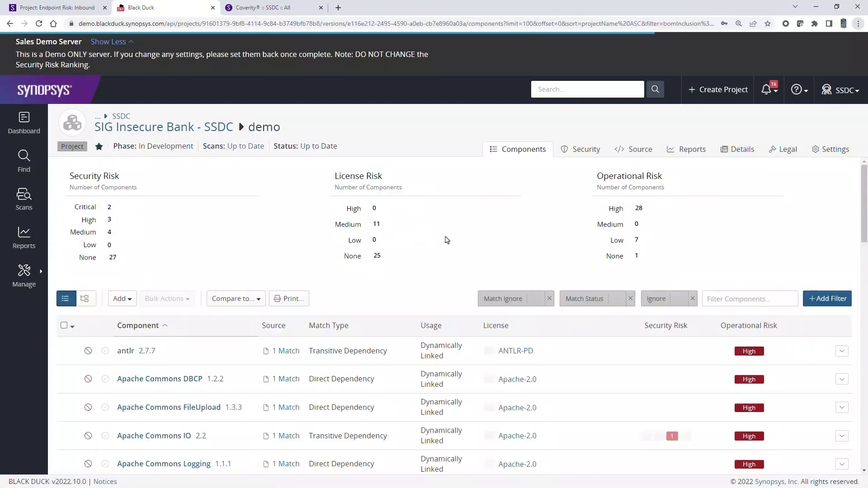
Show only Critical-risk components under Security and expand vulnerability BDSA-2019-4008.
left_click(582, 149)
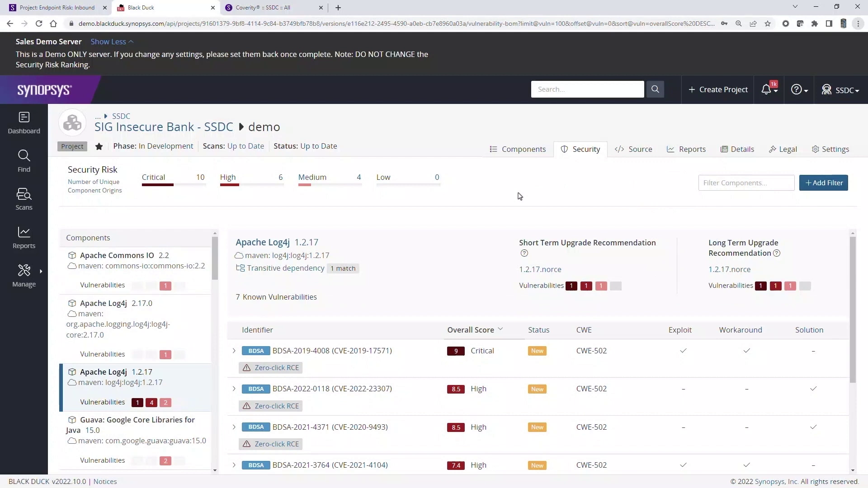
mouse_move(215, 256)
left_mouse_down()
mouse_move(218, 347)
mouse_move(213, 226)
left_mouse_up()
left_click(163, 182)
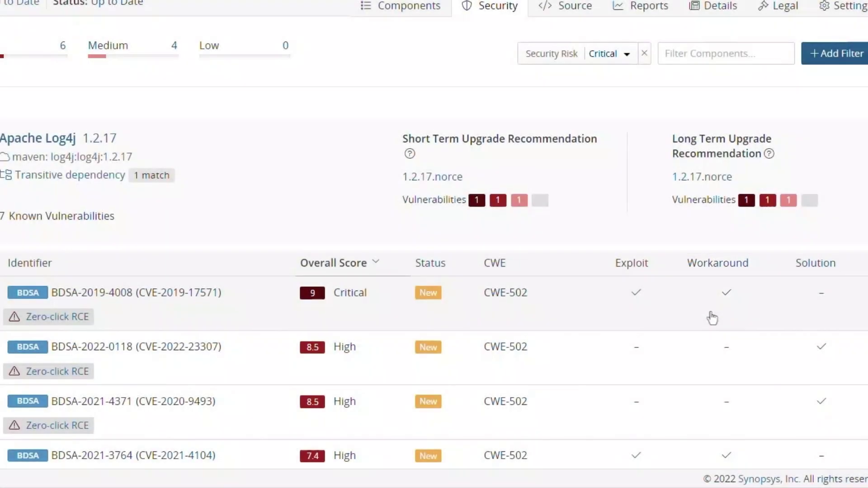
left_click(712, 316)
scroll(434, 325, "down", 3)
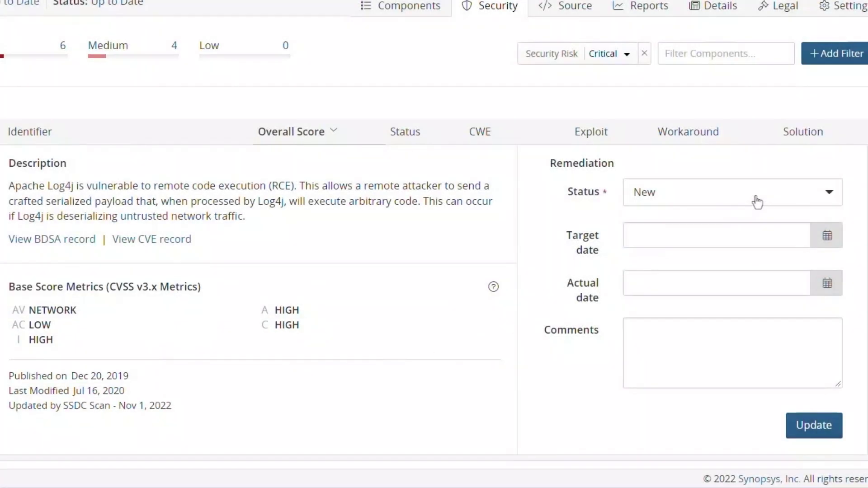
Save BDSA-2019-4008 as Needs Review, target date 01/31/2023, with an exposure-verification comment.
left_click(757, 196)
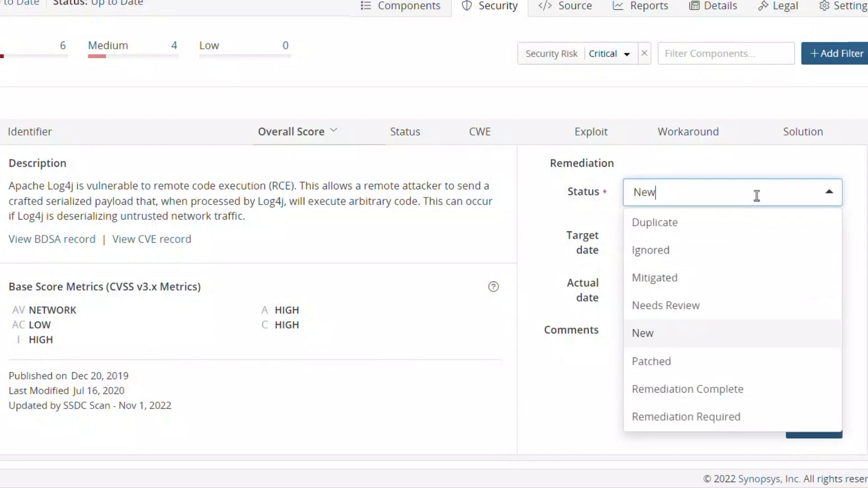
left_click(685, 307)
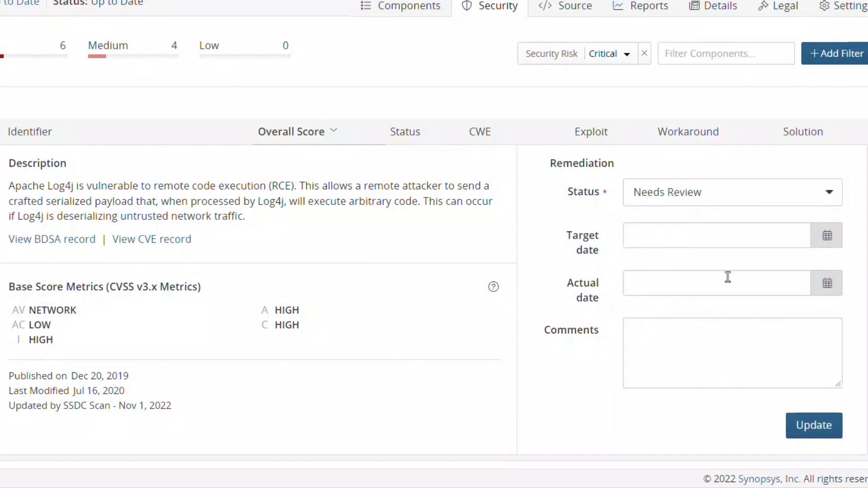
left_click(827, 236)
left_click(822, 266)
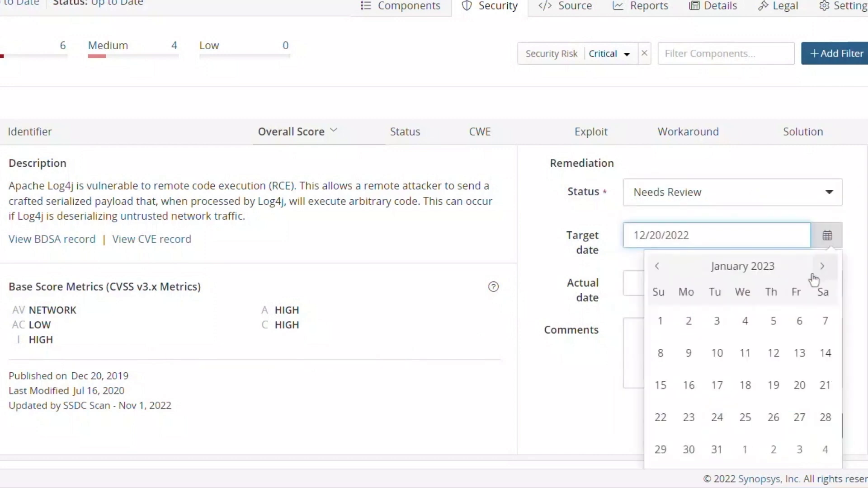
left_click(717, 449)
left_click(668, 350)
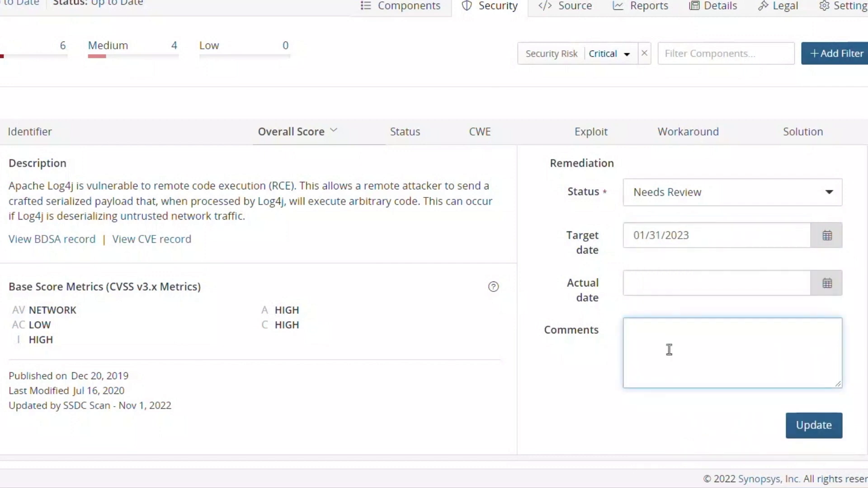
type("Verify if we're exposed to th")
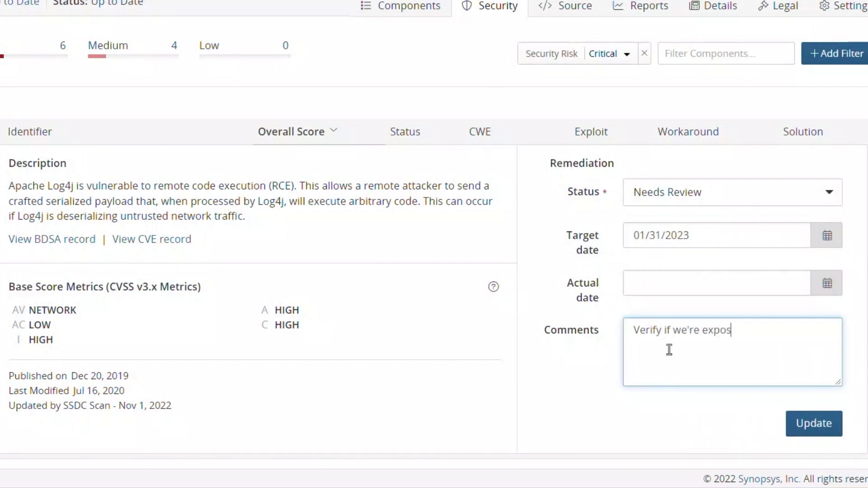
type("is issue")
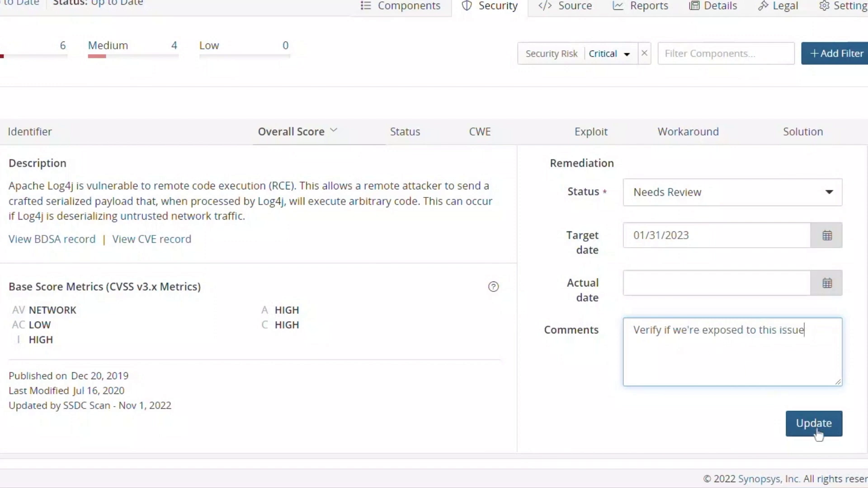
left_click(813, 423)
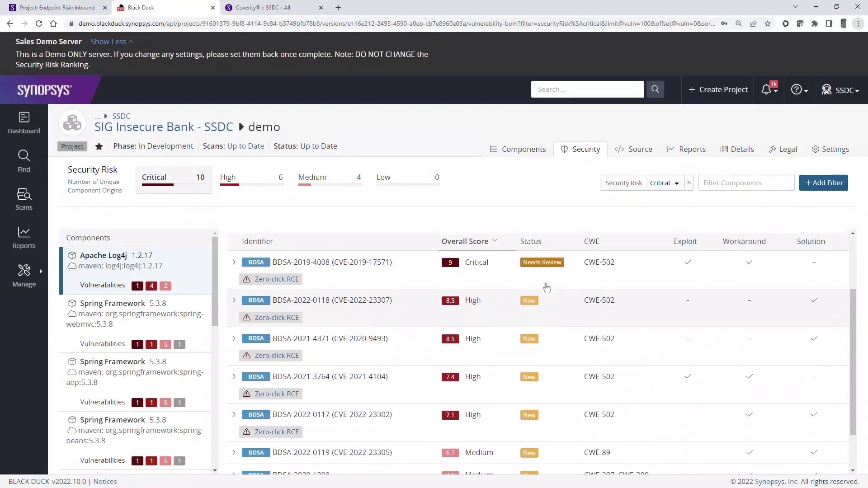